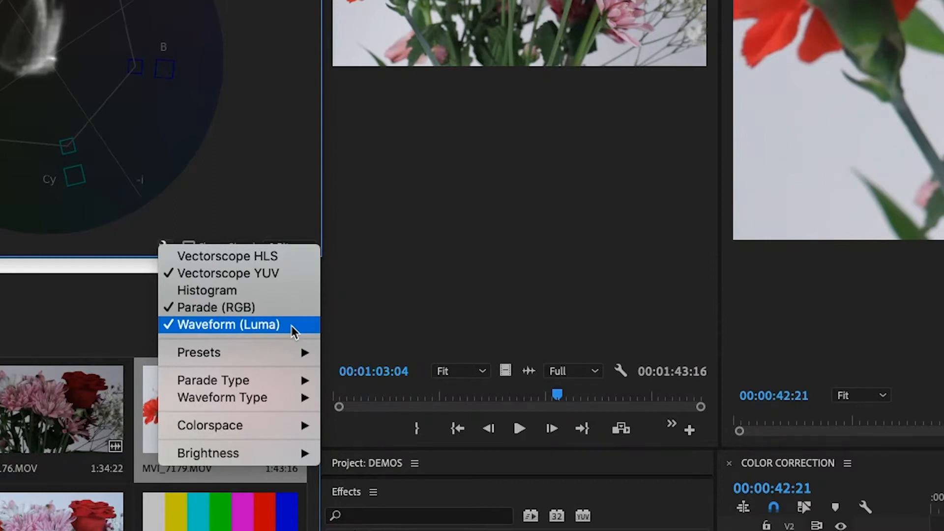
Review the parade type options of the Lumetri scopes and set the waveform type to Luma
mouse_move(295, 381)
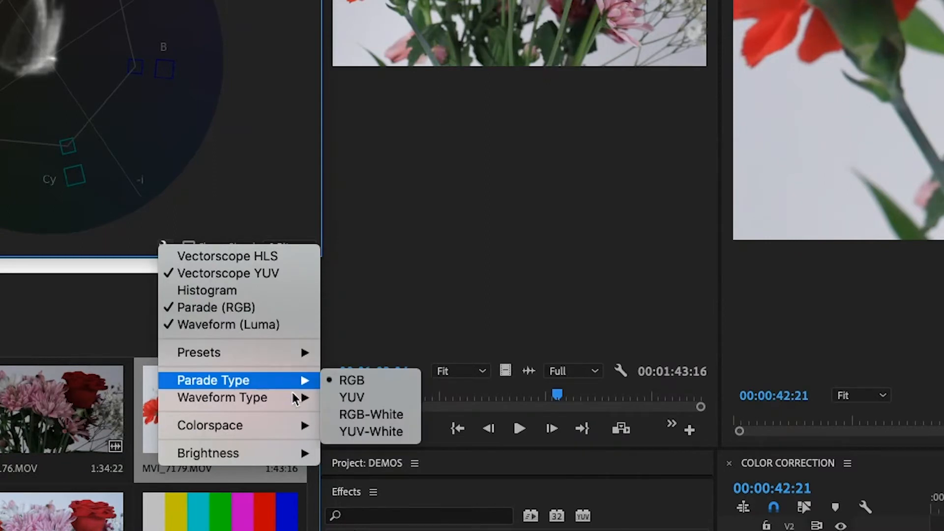
mouse_move(295, 398)
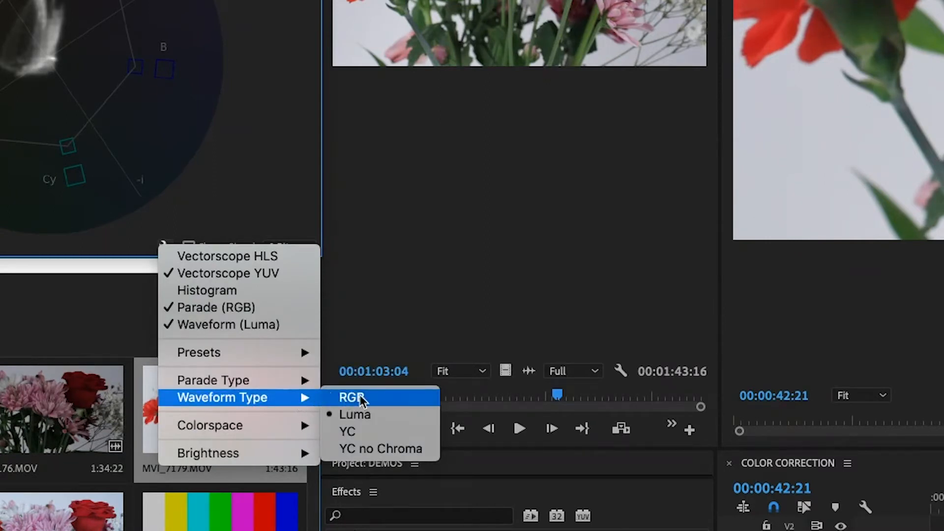
left_click(354, 414)
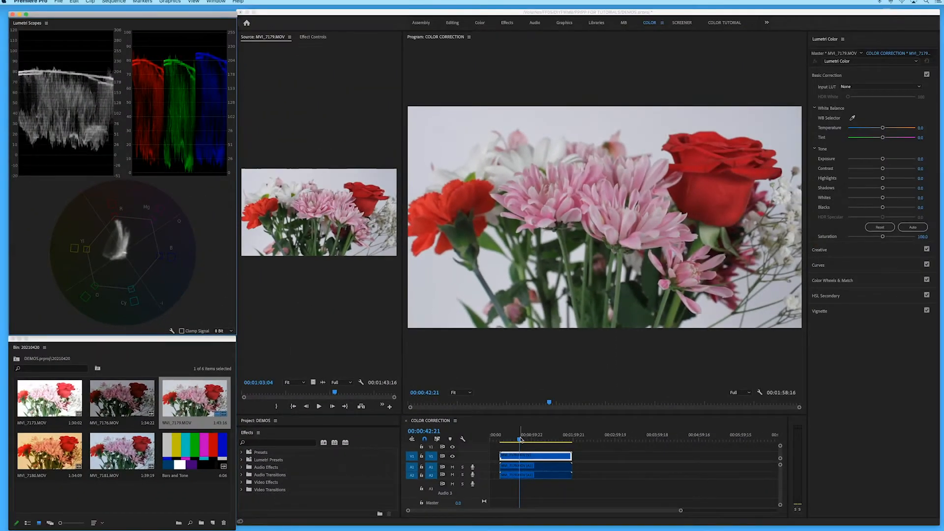
Play backward and scrub through the flower clip in the sequence to examine its waveform, parade and vectorscope
left_click(521, 438)
key("j")
left_click_drag(523, 438, 507, 437)
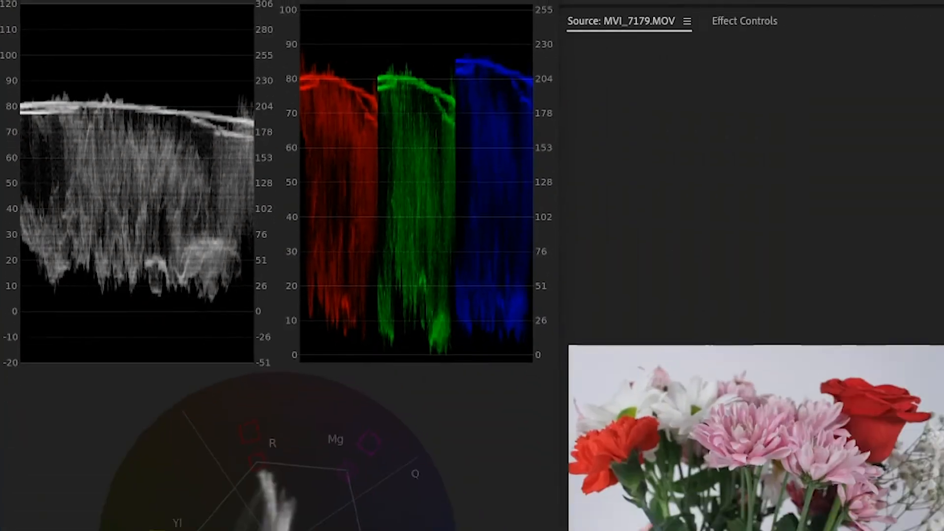
Add MVI_7173.MOV to the sequence after the existing clip, view it in the scopes, and delete it again
left_click_drag(32, 397, 587, 456)
left_click(608, 435)
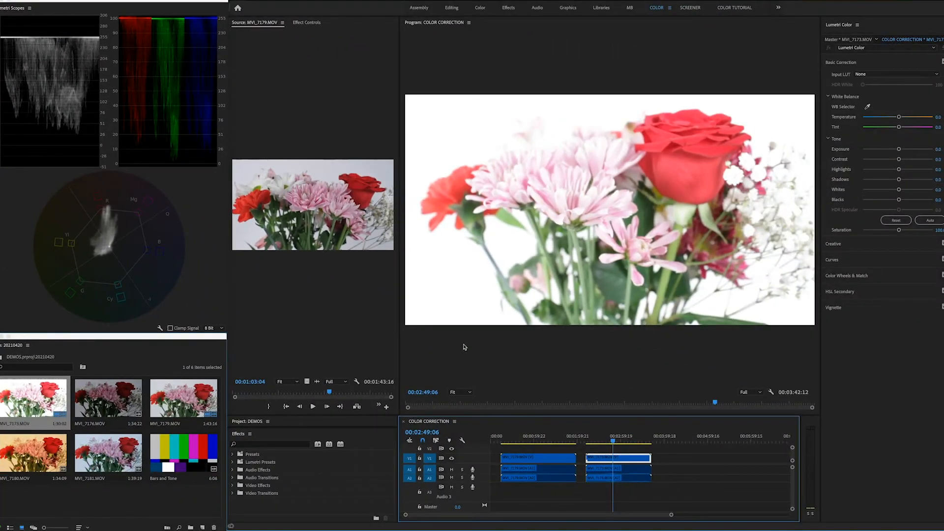
left_click(618, 458)
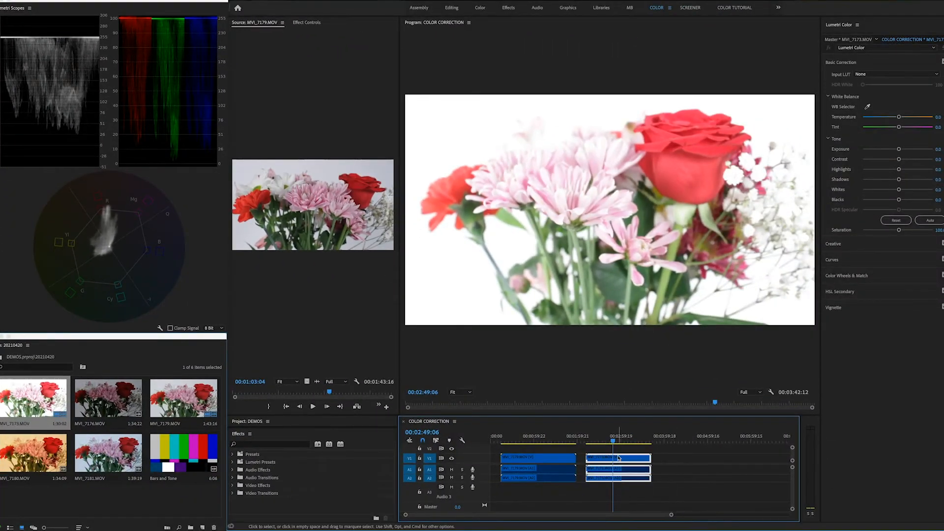
key("Delete")
Try raising the remaining clip's Highlights to 100 and adjusting its Shadows at 00:01:11:20 while viewing the scopes
left_click(543, 436)
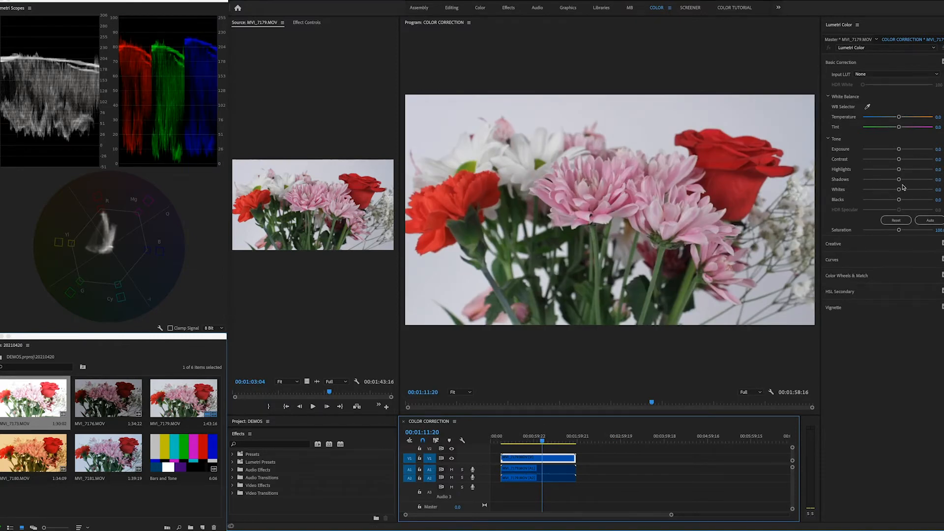
left_click_drag(901, 171, 933, 176)
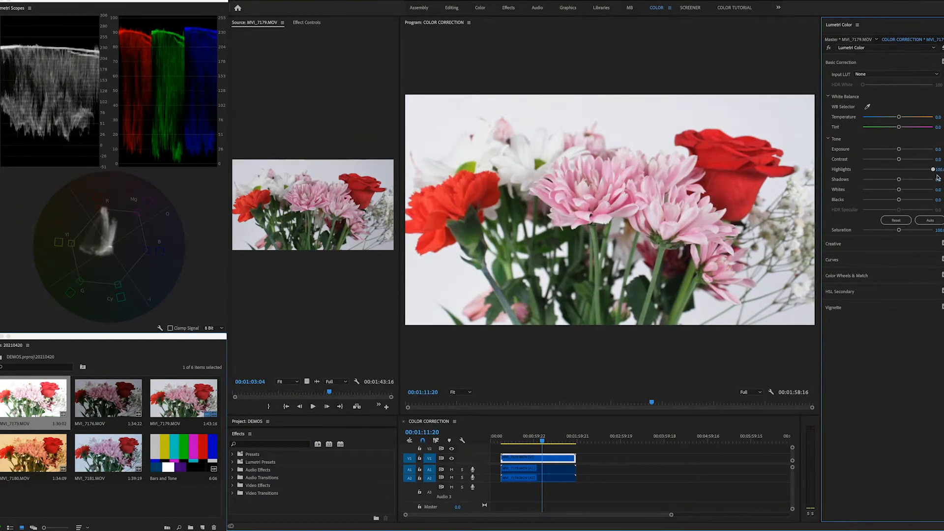
mouse_move(902, 180)
left_mouse_down()
mouse_move(933, 180)
mouse_move(915, 190)
left_mouse_up()
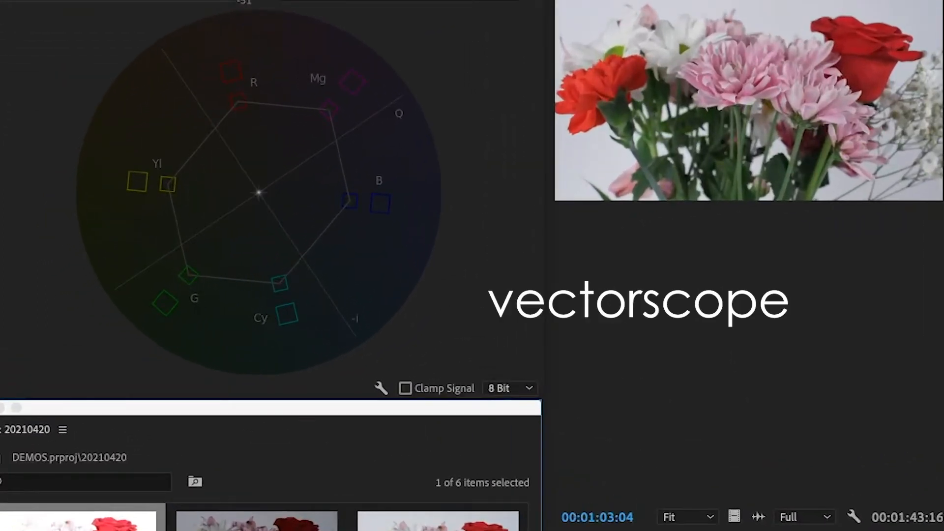
Play a short stretch of MVI_7179.MOV in the sequence to examine its color distribution in the vectorscope
left_click(438, 524)
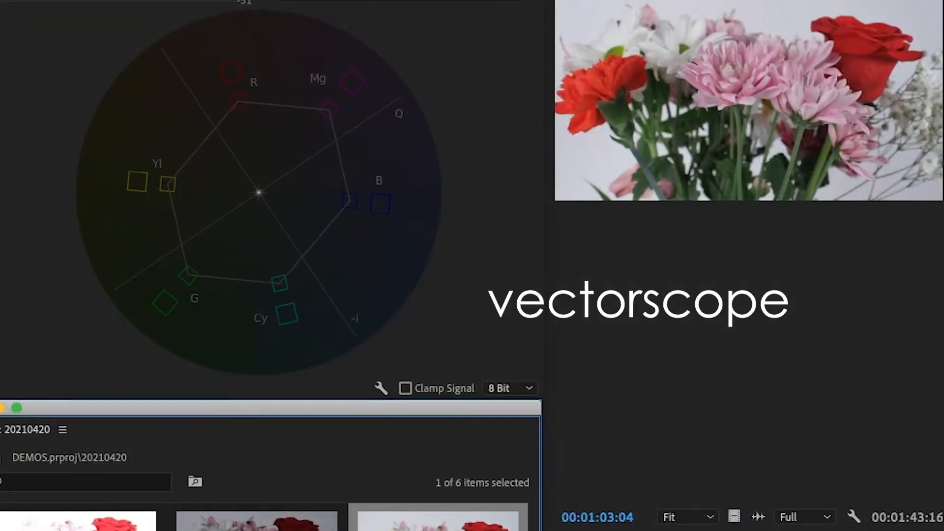
left_click(259, 213)
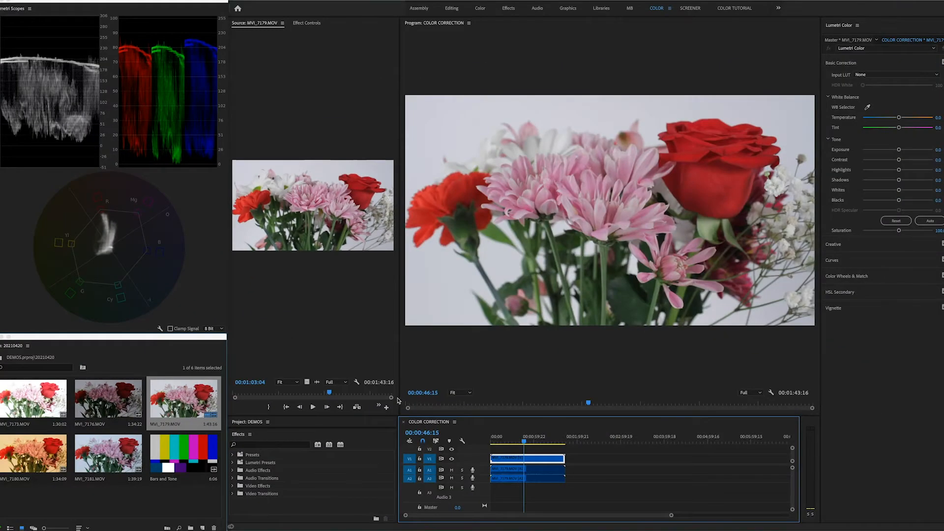
left_click_drag(523, 437, 521, 437)
key("space")
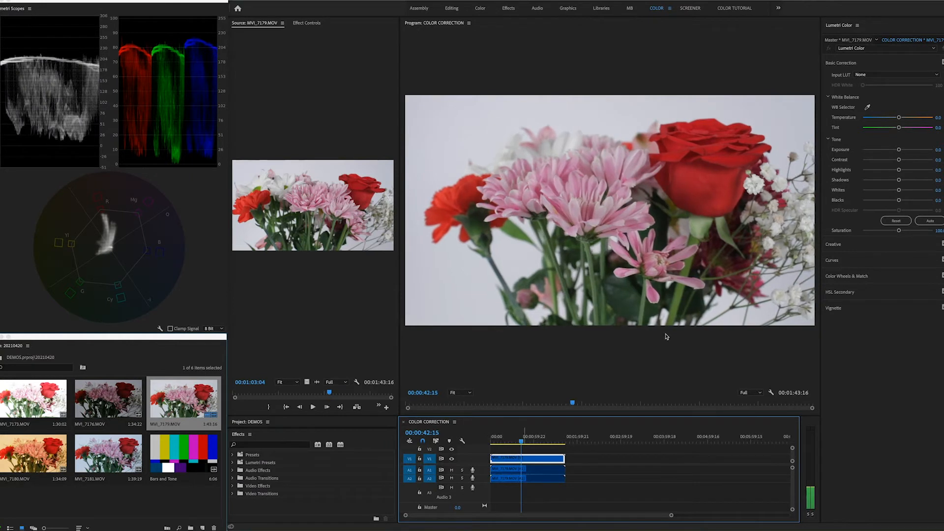
key("space")
Try taking the clip's Saturation down to zero and varying it at 00:01:08:15 to compare the vectorscope
left_click_drag(899, 230, 854, 232)
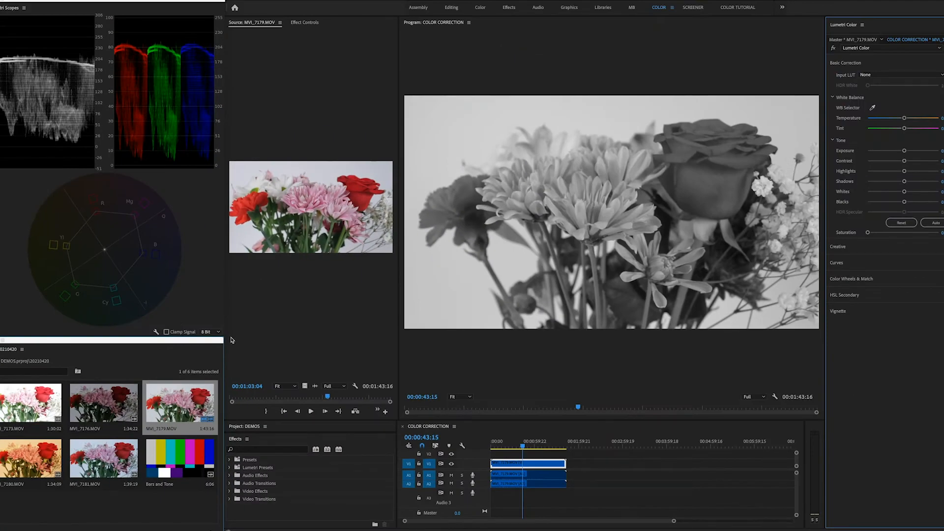
left_click(540, 440)
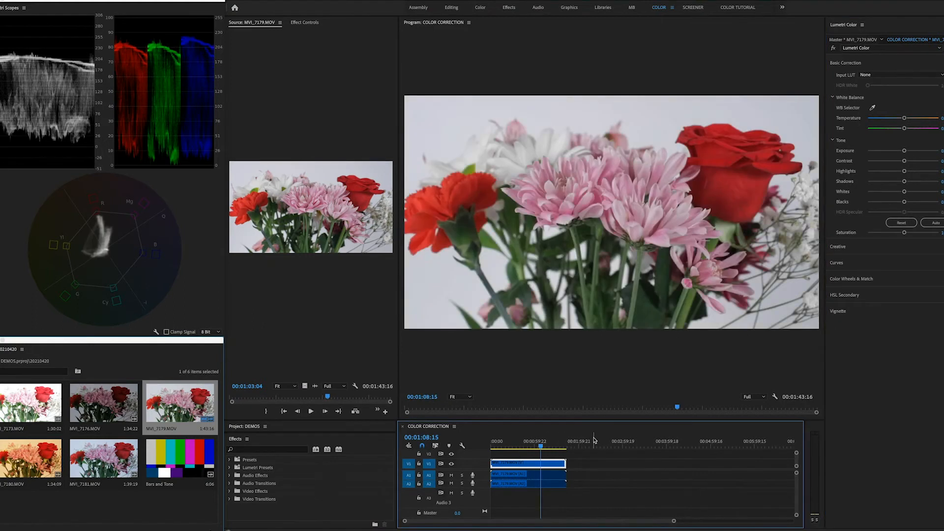
mouse_move(904, 235)
left_mouse_down()
mouse_move(942, 241)
mouse_move(904, 239)
left_mouse_up()
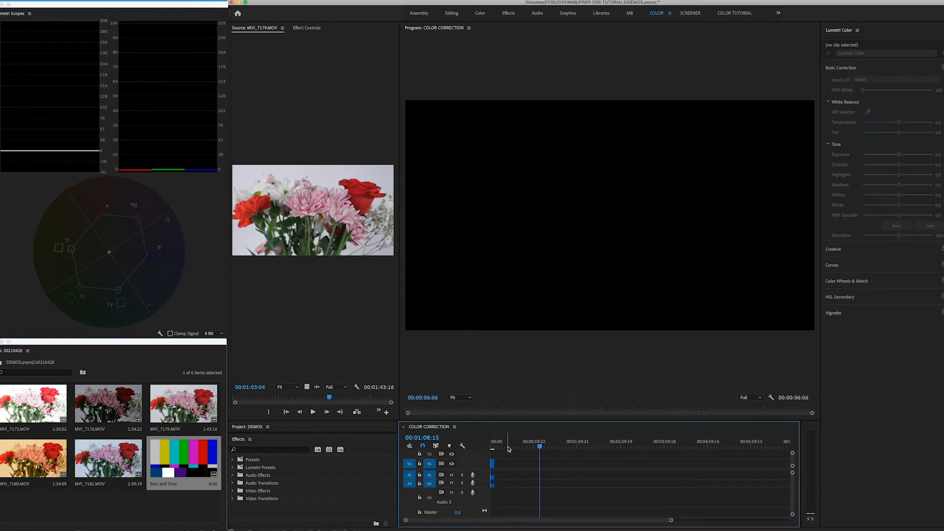
Play the Bars and Tone clip from the start of the sequence and shift its Tint fully toward green
left_click_drag(541, 446, 485, 444)
key("space")
key("space")
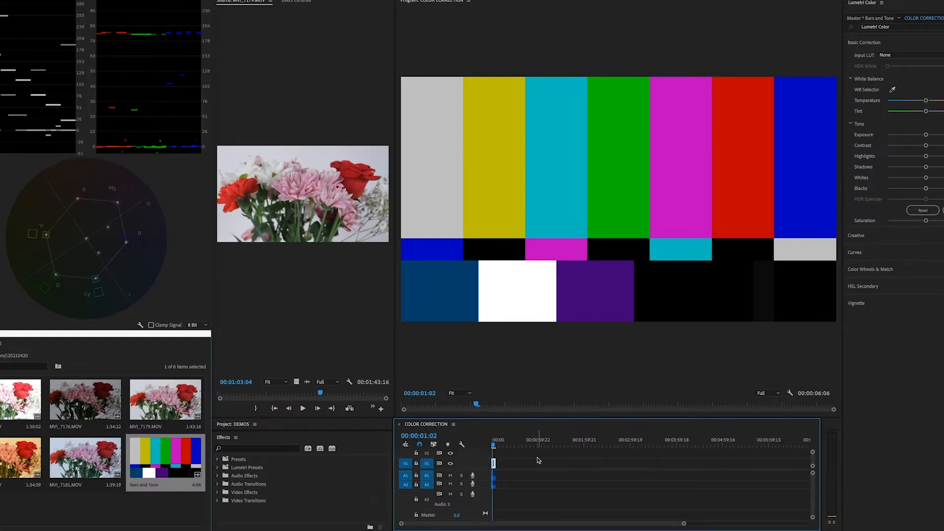
key("space")
left_click_drag(927, 113, 870, 119)
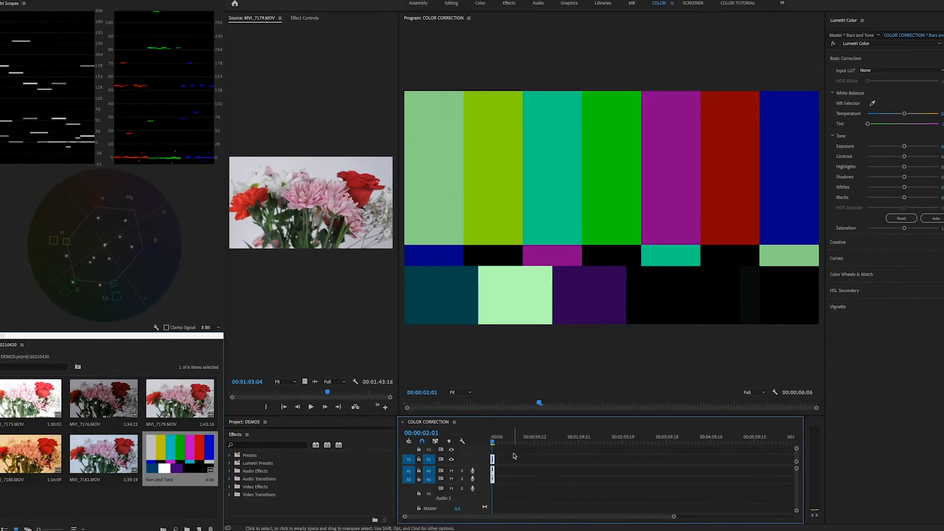
Delete the Bars and Tone clip from the sequence and place MVI_7179.MOV there instead
key("Delete")
left_click_drag(183, 400, 493, 459)
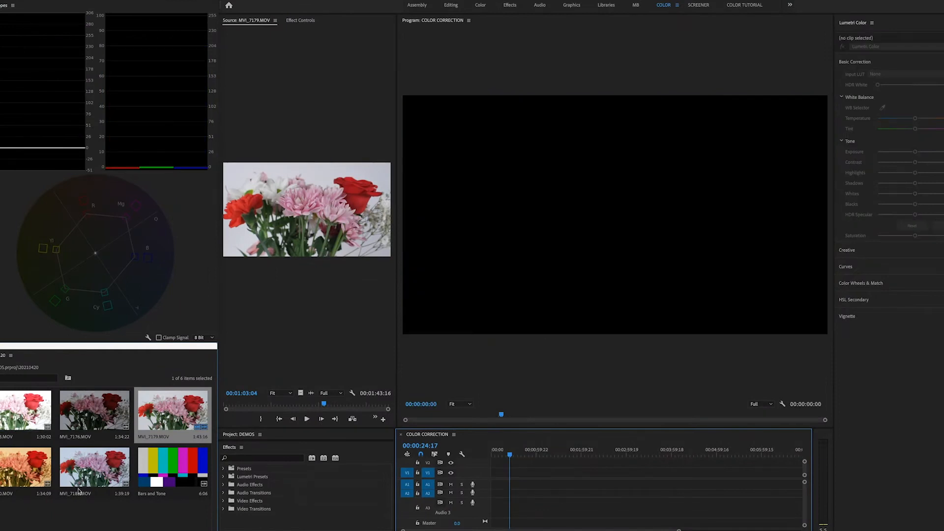
Add MVI_7181.MOV to the empty sequence and play it to examine its color cast in the scopes
left_click_drag(78, 490, 506, 482)
key("space")
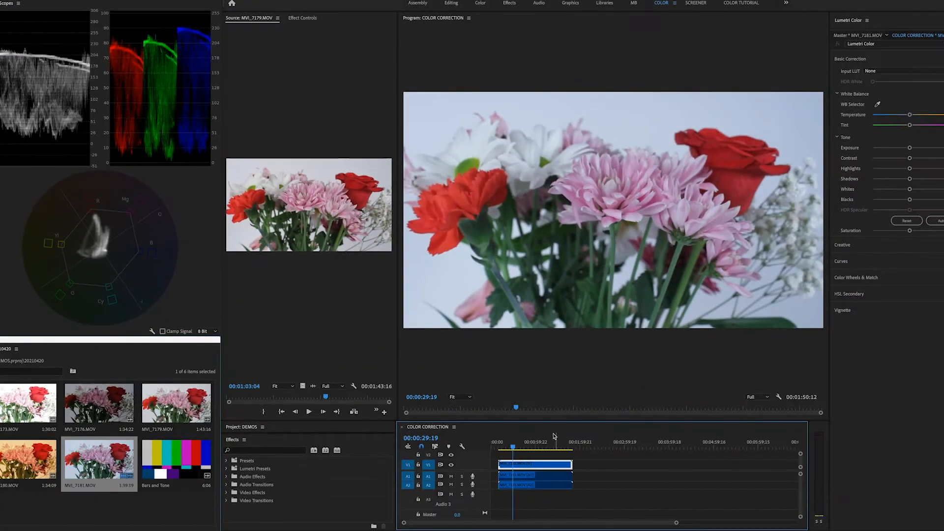
key("space")
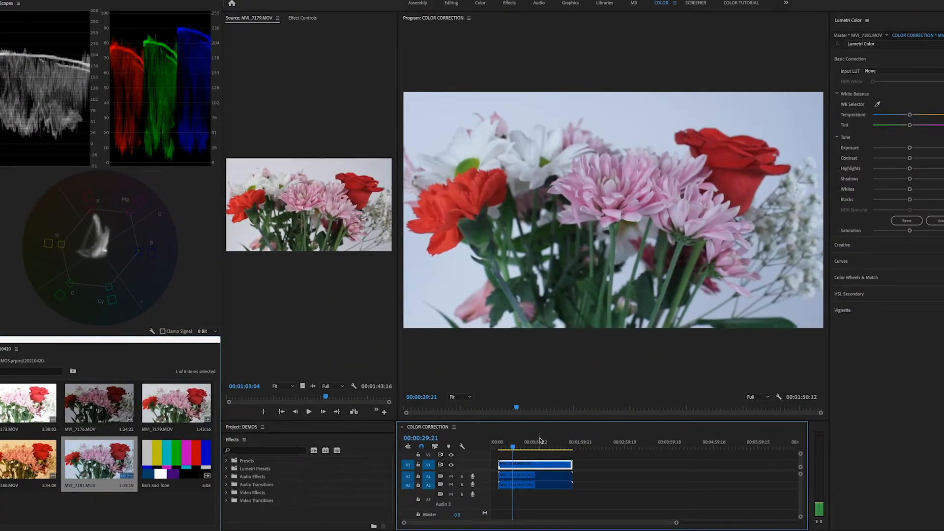
Replace MVI_7181.MOV in the sequence with MVI_7180.MOV and move the playhead to 00:00:27:21
left_click_drag(604, 509, 548, 460)
key("Delete")
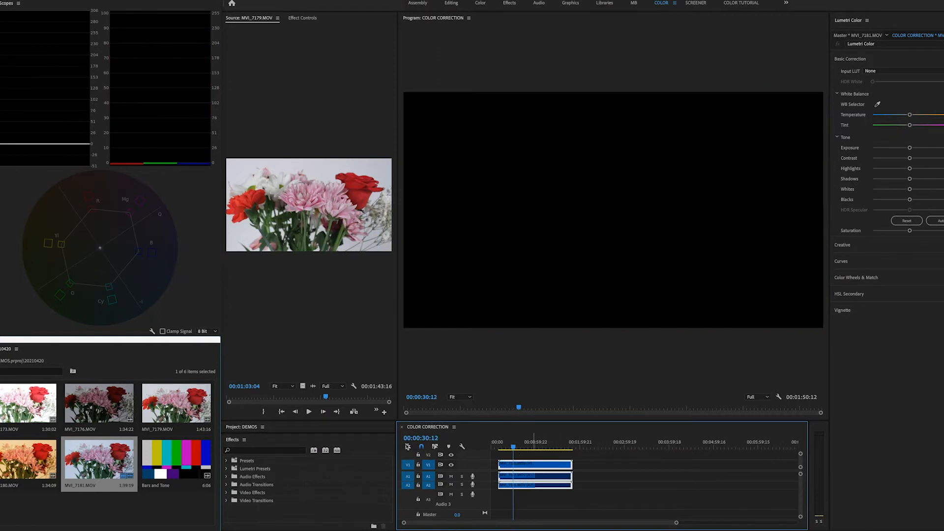
left_click_drag(29, 459, 504, 474)
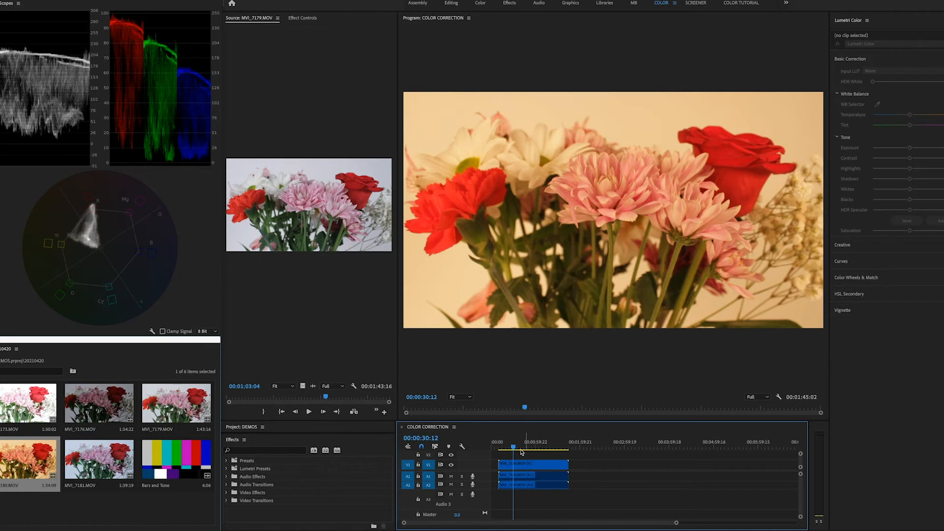
left_click(511, 446)
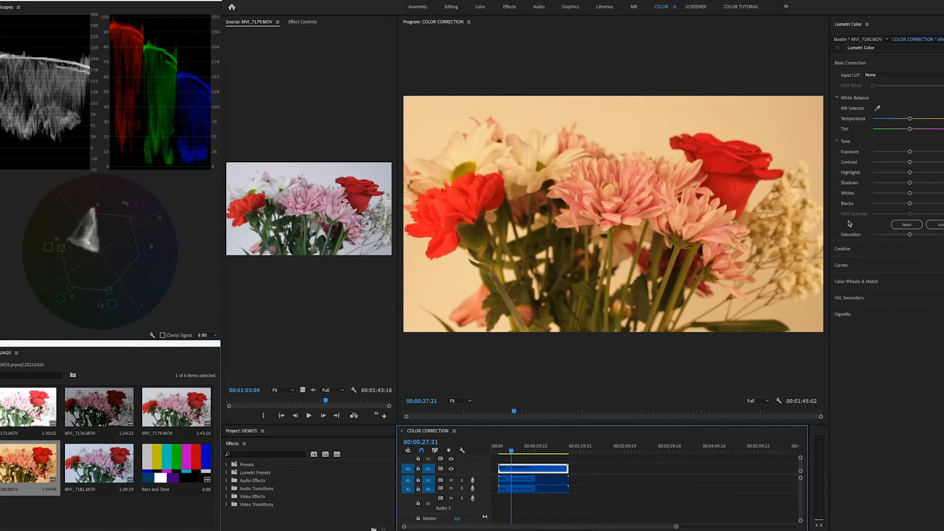
Try lowering the Blacks of MVI_7180.MOV and play the clip to examine its scopes
left_click_drag(909, 203, 870, 203)
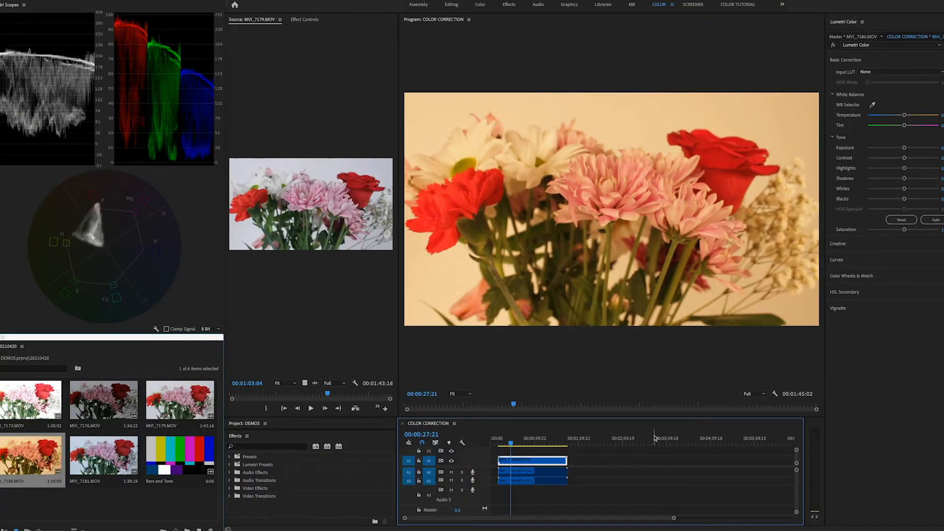
key("space")
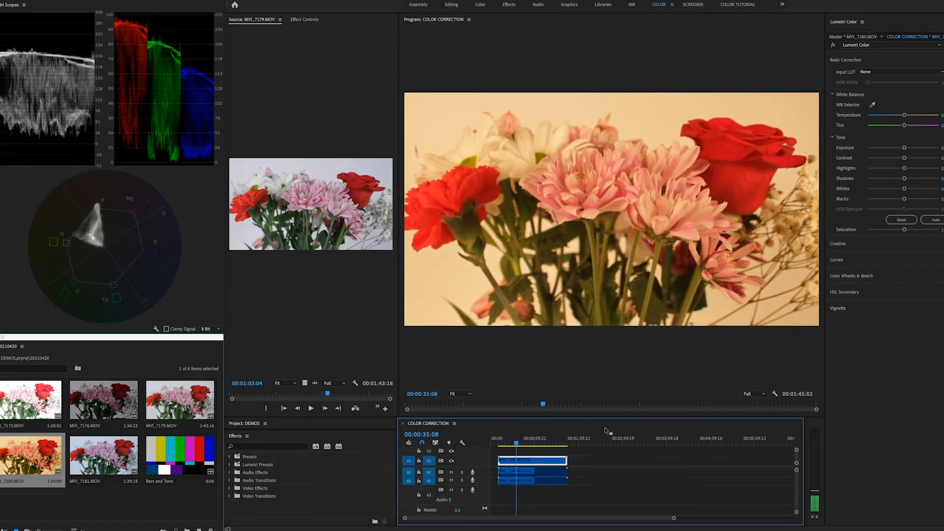
key("space")
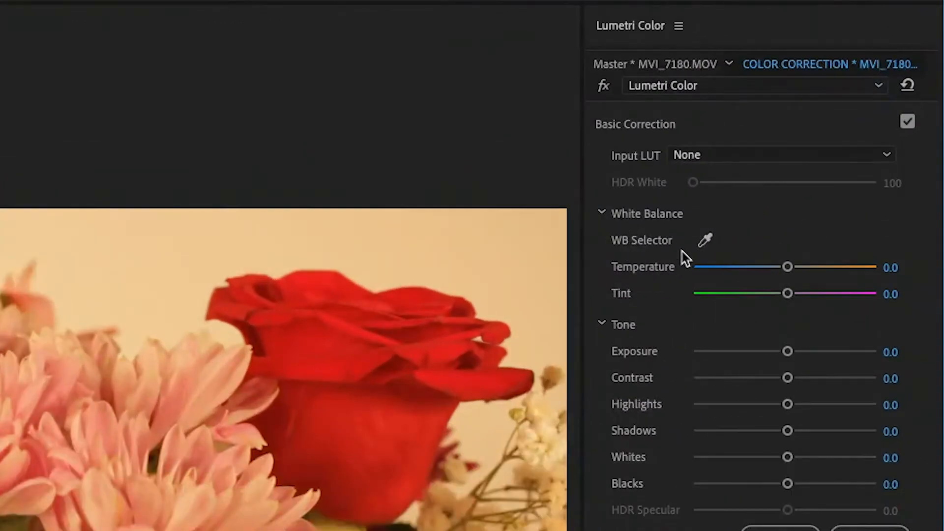
White-balance MVI_7180.MOV by sampling the pale background with the WB Selector, and check it by scrubbing and toggling the Lumetri effect
left_click(705, 240)
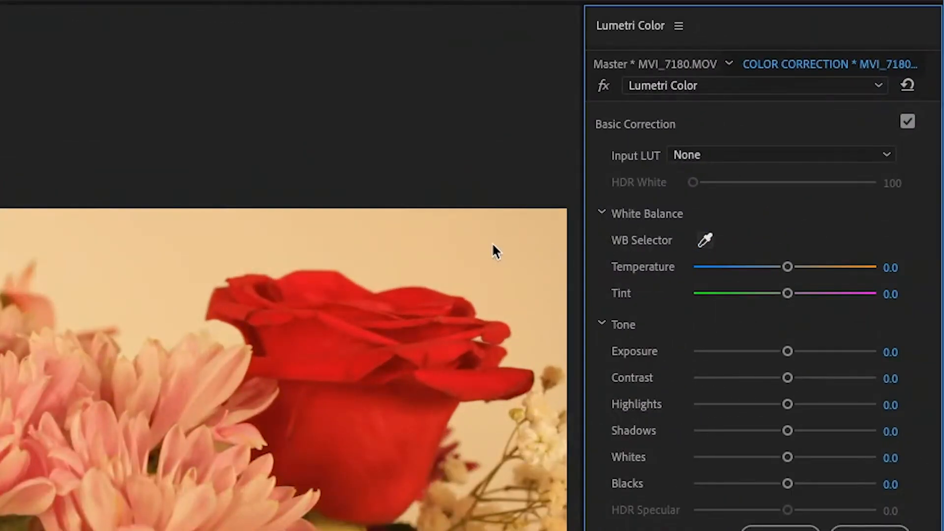
left_click(451, 242)
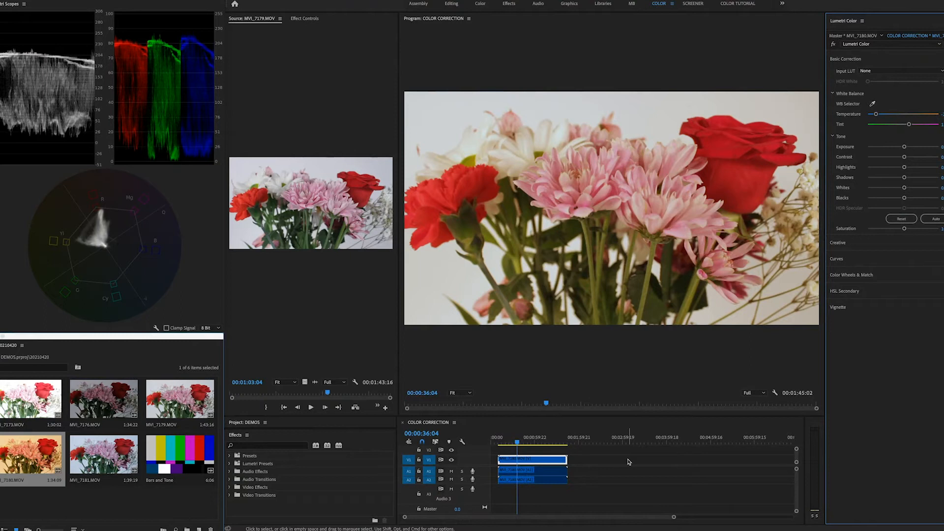
left_click(522, 443)
left_click_drag(525, 444, 516, 443)
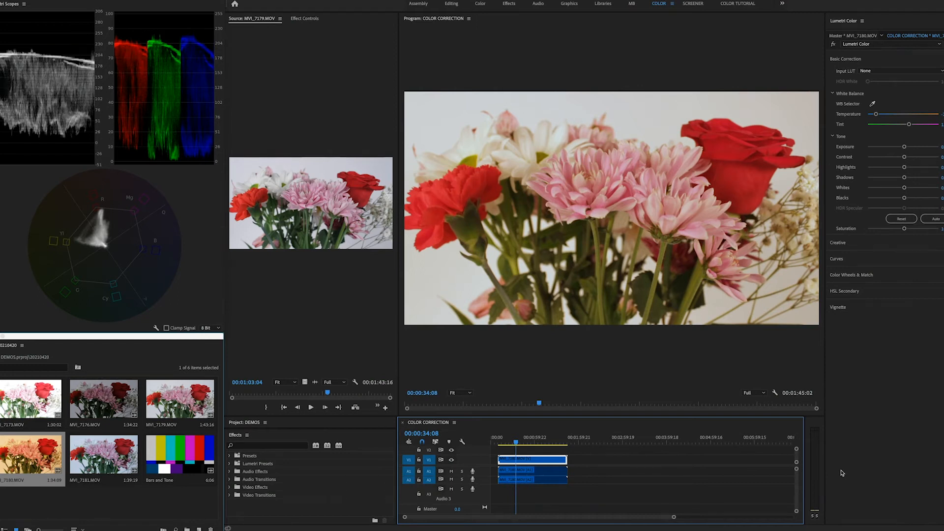
left_click(832, 44)
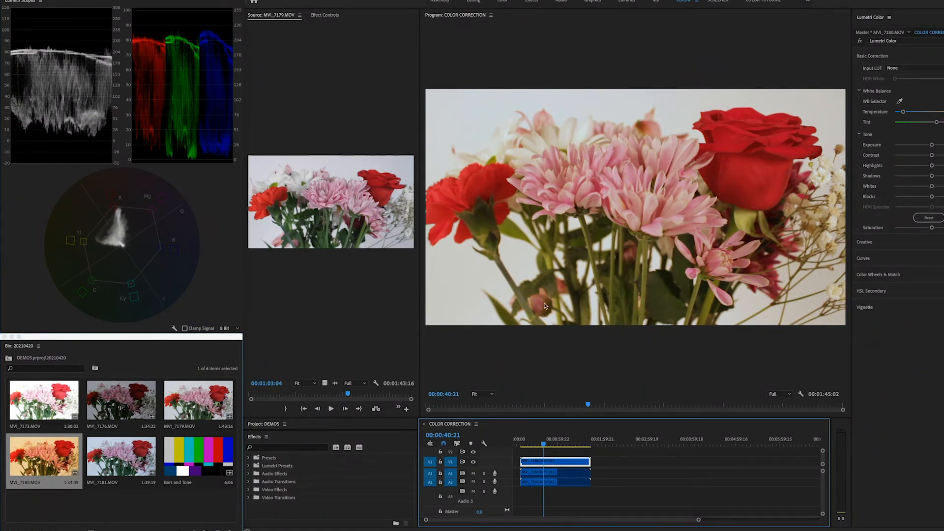
Fine-tune the white balance to Temperature -81.2 and Tint 9.4, checking the color at several points in the clip
left_click_drag(903, 113, 892, 112)
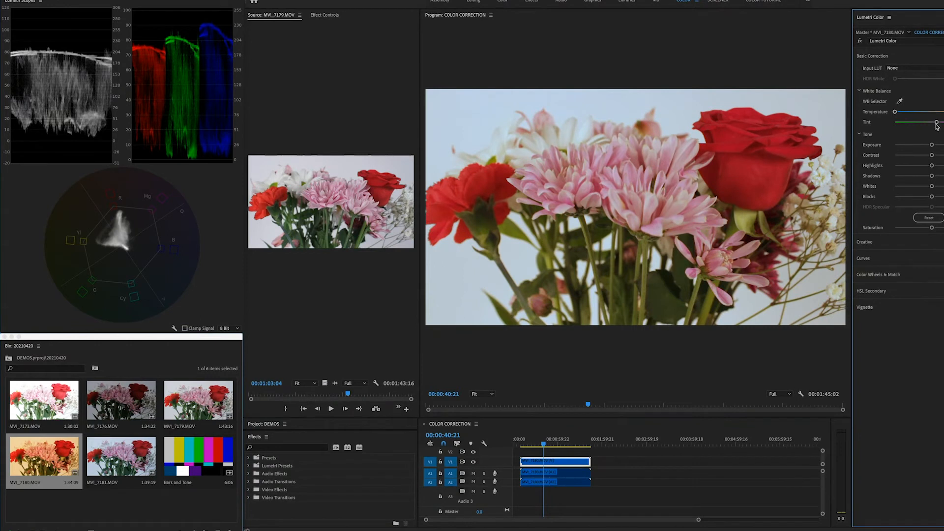
left_click_drag(937, 124, 937, 124)
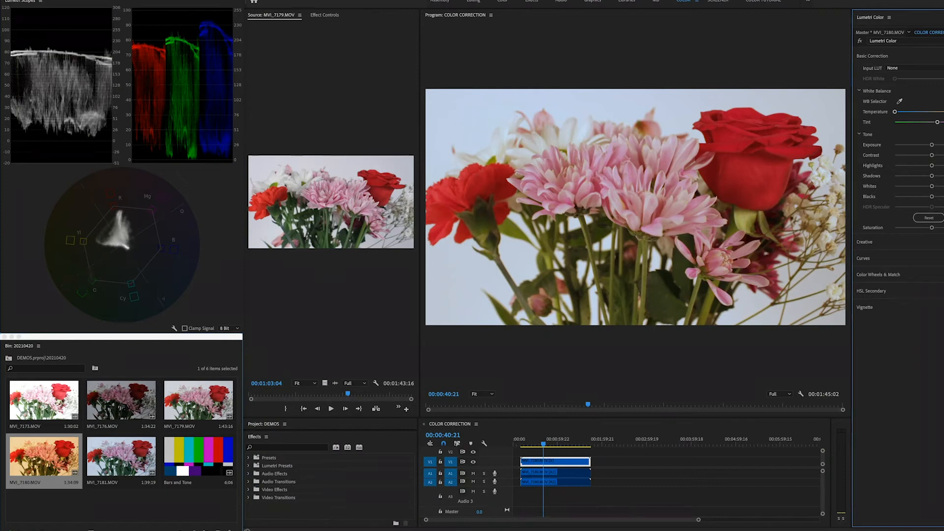
left_click(551, 442)
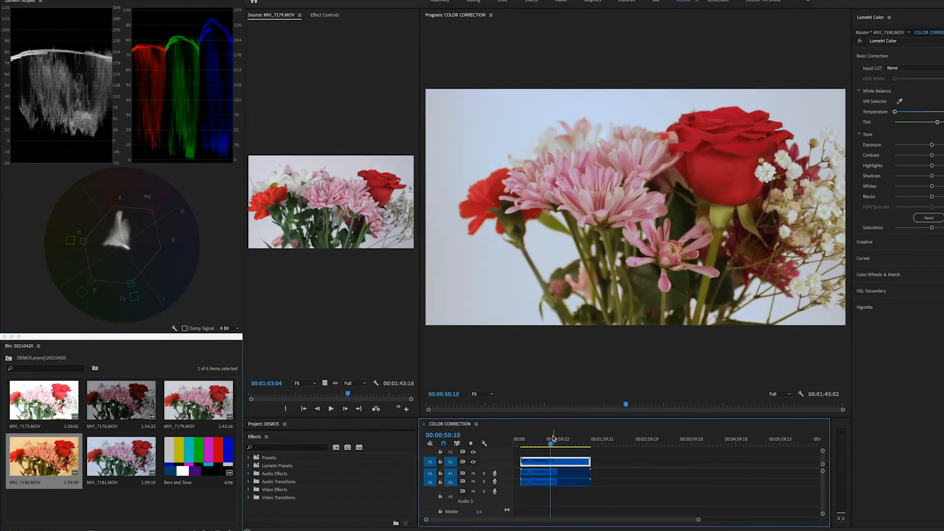
left_click_drag(551, 443, 533, 442)
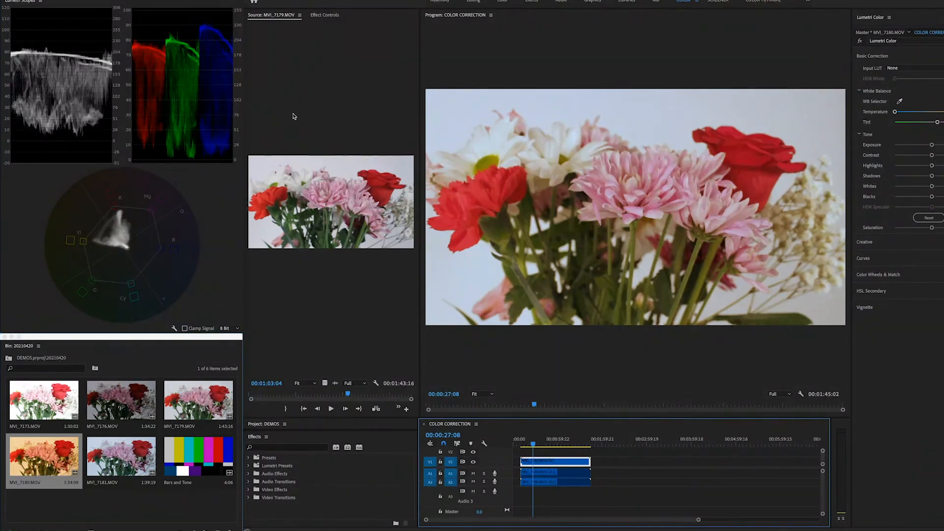
left_click_drag(937, 122, 901, 113)
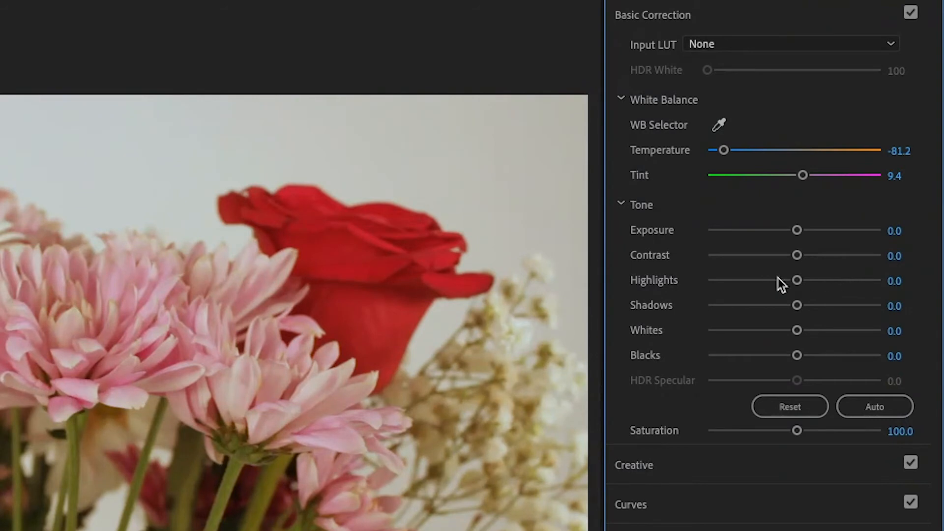
Refine the tone of MVI_7180.MOV by raising Highlights and slightly adjusting Shadows, Whites and Blacks, and fine-tune the white balance
left_click_drag(795, 280, 849, 282)
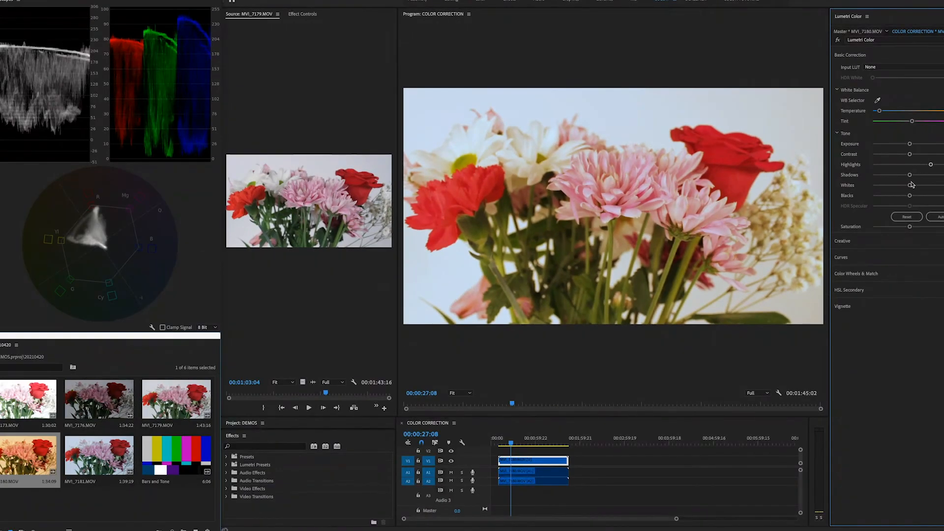
mouse_move(910, 177)
left_mouse_down()
mouse_move(933, 167)
mouse_move(915, 187)
mouse_move(931, 188)
mouse_move(908, 188)
left_mouse_up()
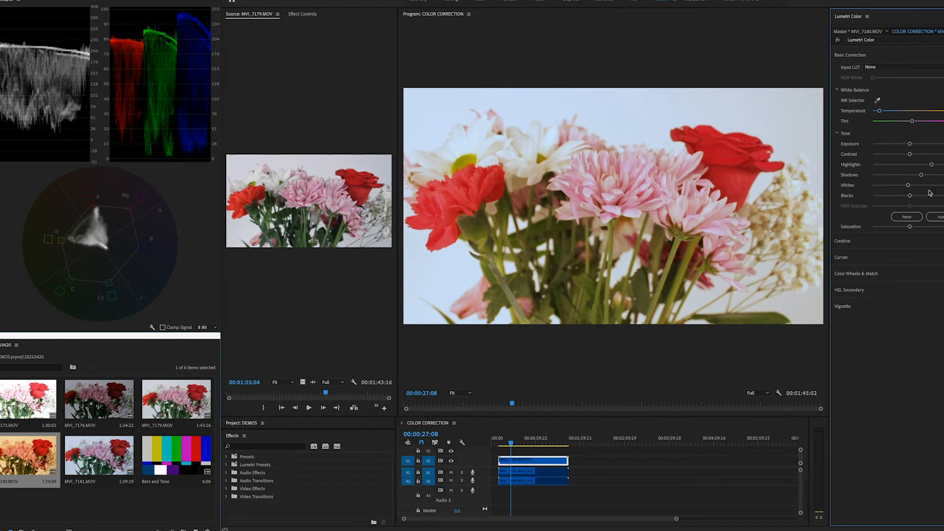
left_click_drag(908, 187, 914, 187)
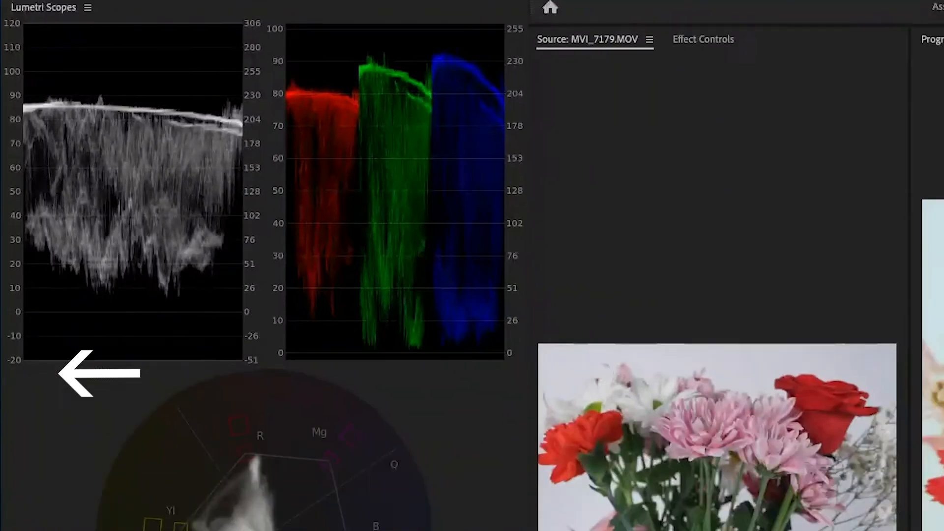
left_click_drag(939, 113, 938, 113)
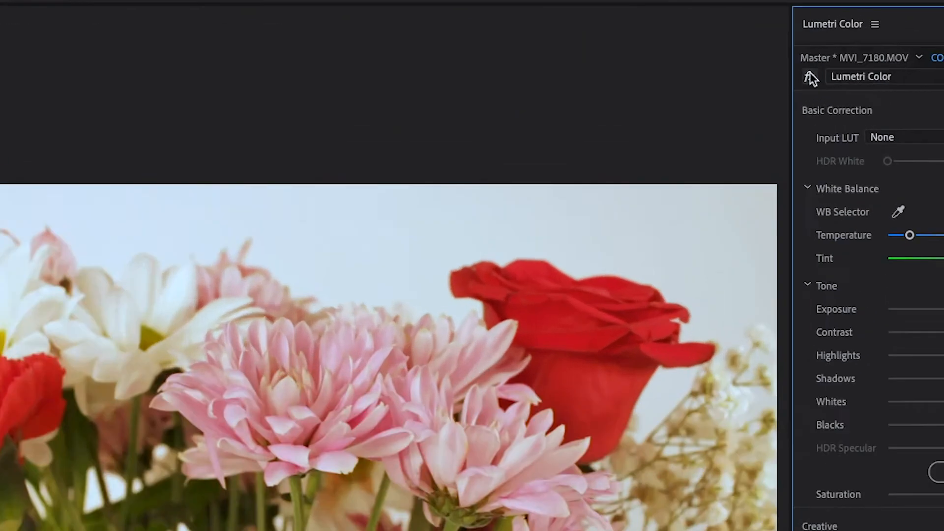
Compare MVI_7180.MOV with and without the Lumetri Color correction by toggling the effect off and on
left_click(809, 77)
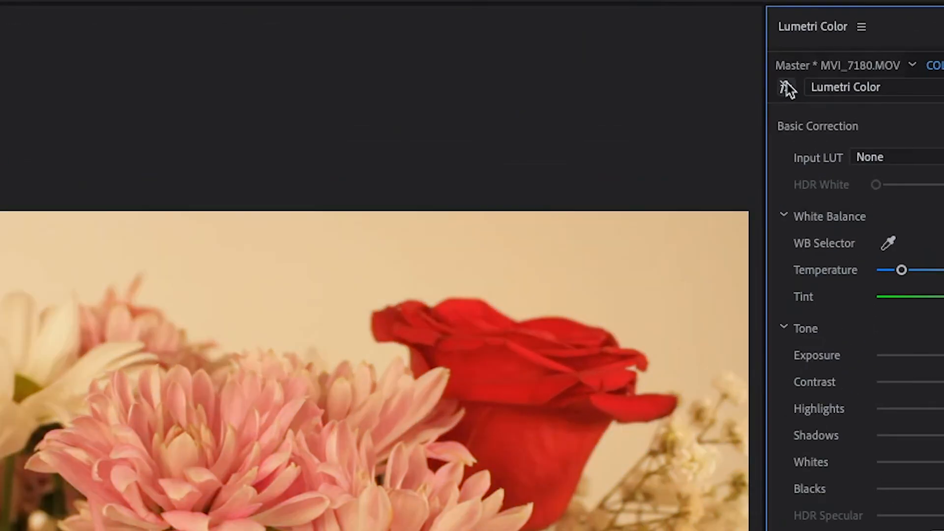
left_click(785, 87)
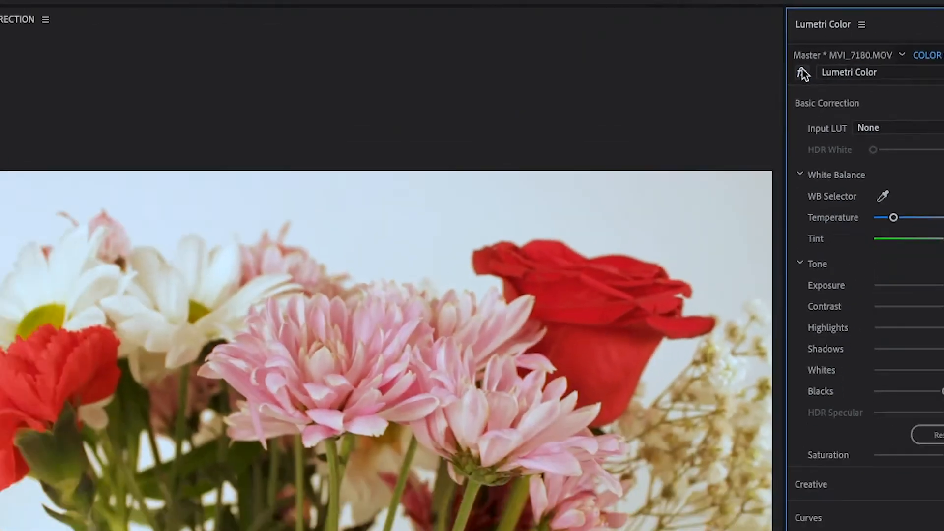
left_click(786, 87)
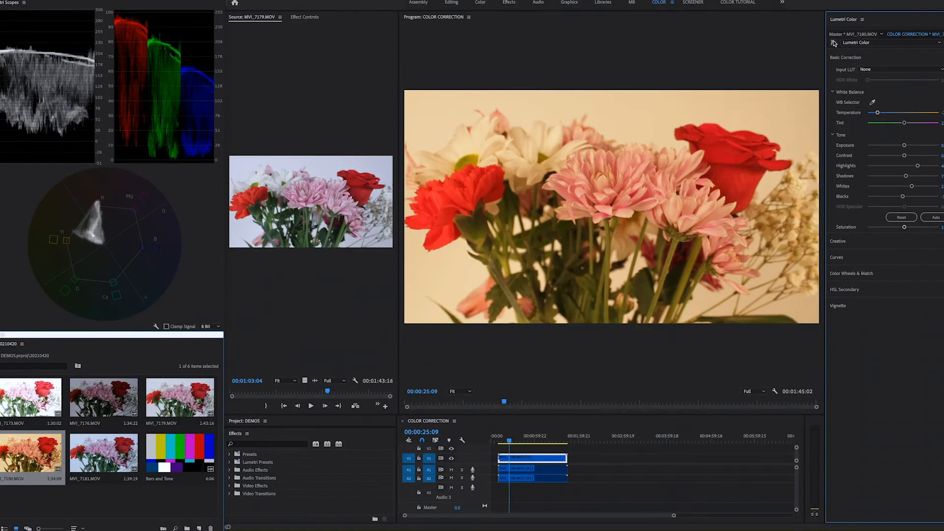
left_click(835, 46)
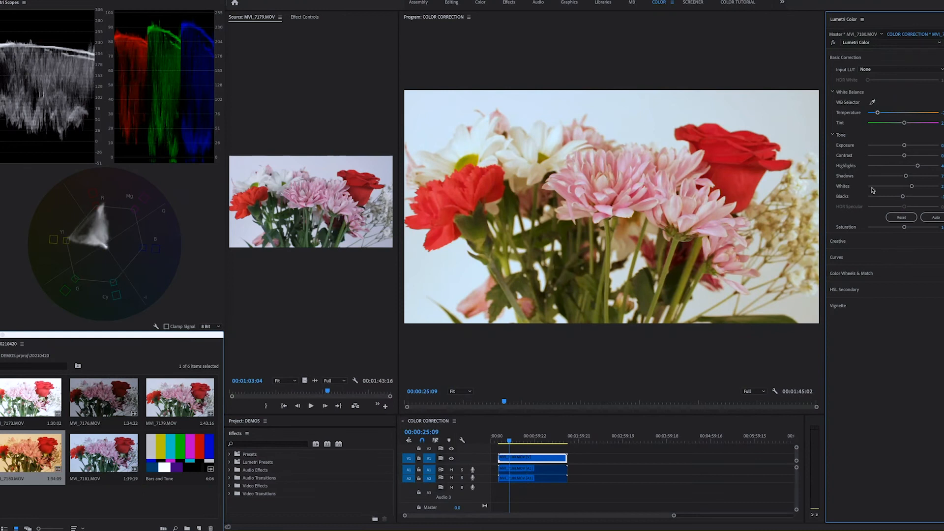
Lower the Contrast of MVI_7180.MOV to soften the image and try small changes to its Saturation
left_click_drag(904, 157, 885, 158)
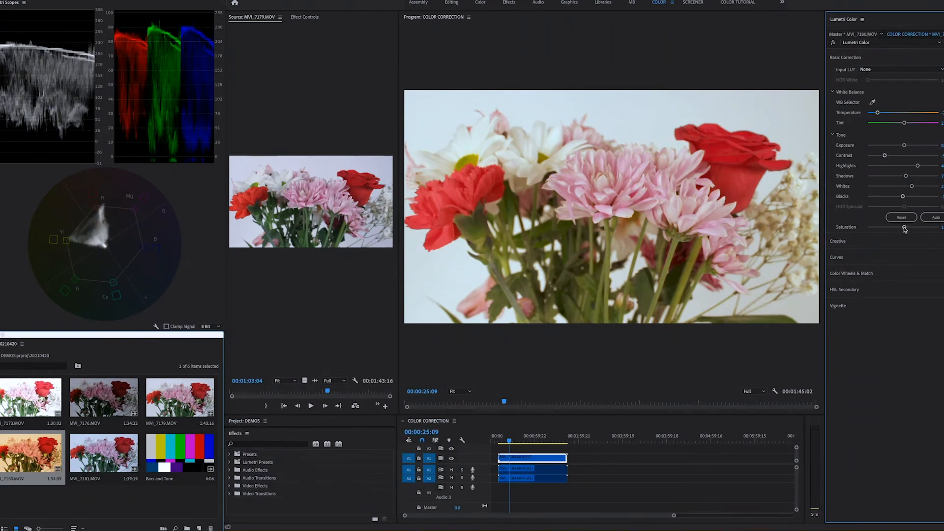
left_click_drag(904, 228, 904, 230)
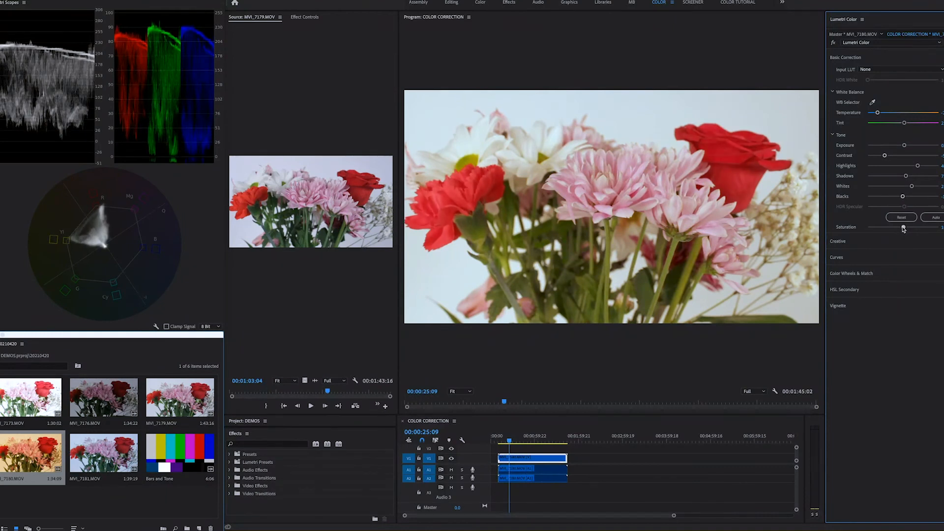
left_click_drag(903, 229, 903, 229)
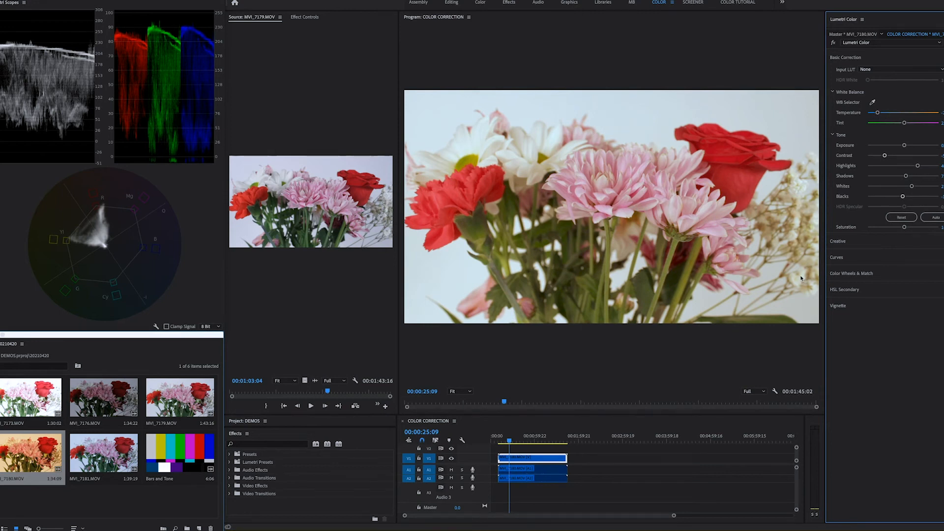
Check the softened contrast of MVI_7180.MOV against the uncorrected image and play a few seconds of the clip
left_click(834, 43)
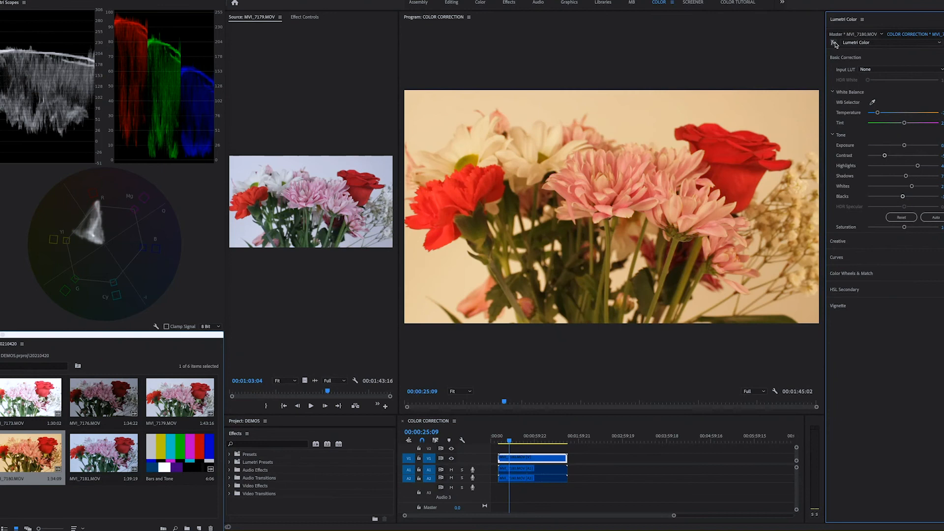
left_click(834, 43)
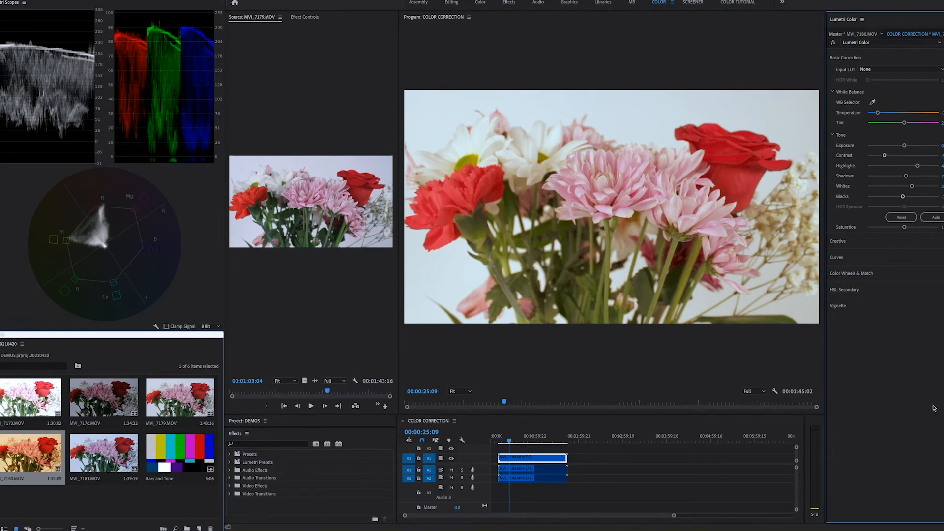
left_click(534, 462)
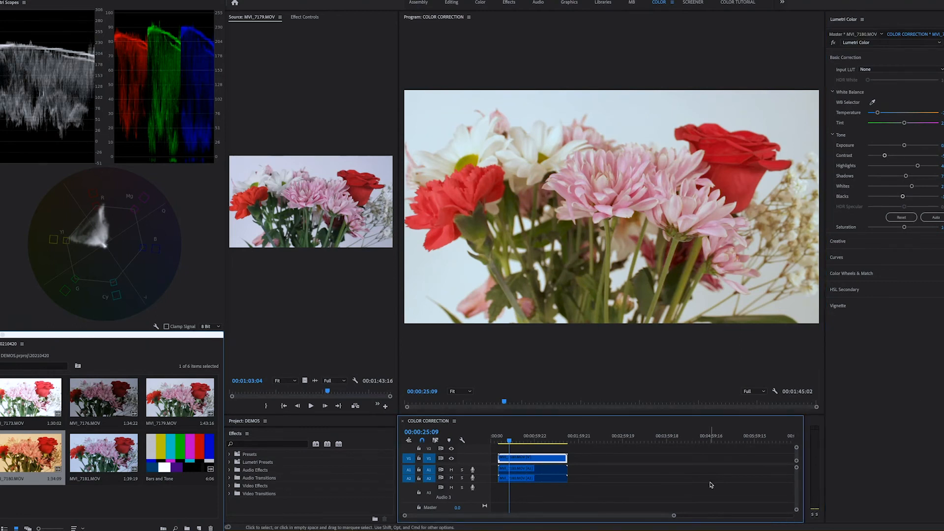
key("space")
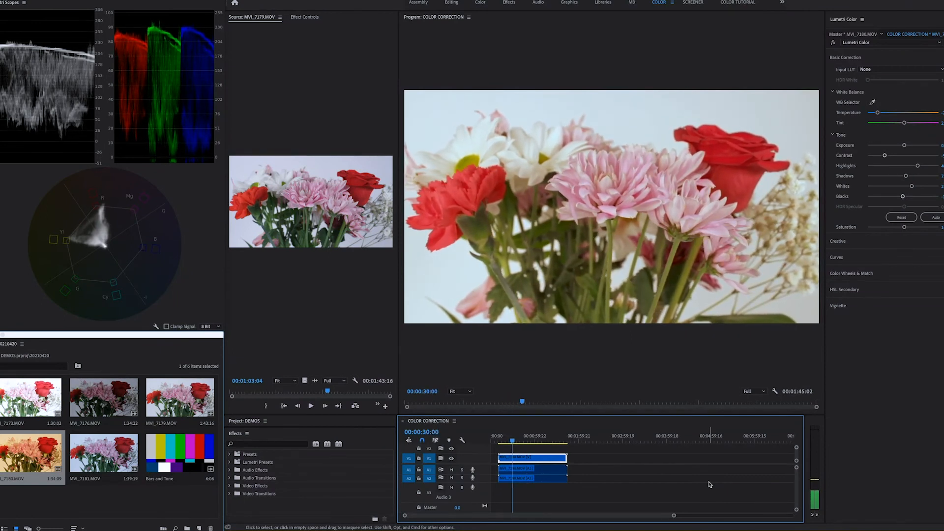
key("space")
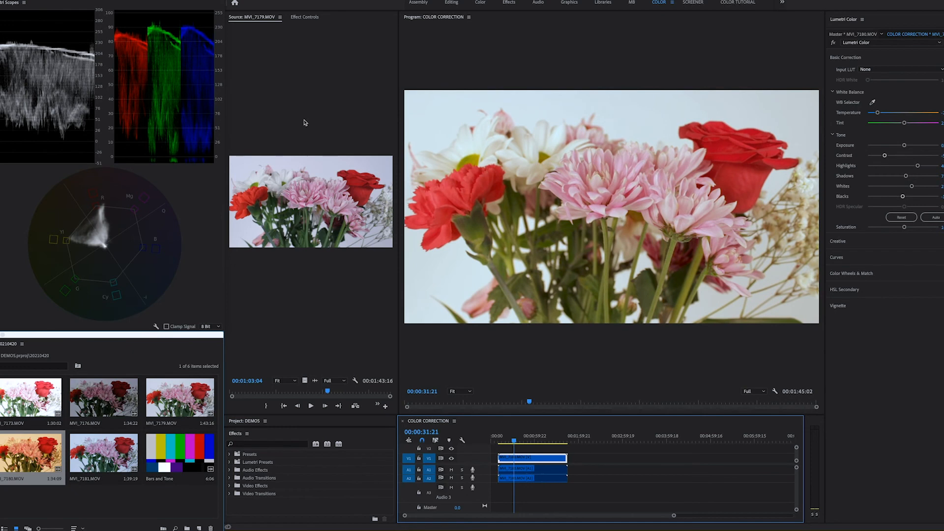
Copy the Lumetri Color effect from the corrected clip and paste it onto the second MVI_7180.MOV clip in the sequence
left_click(305, 19)
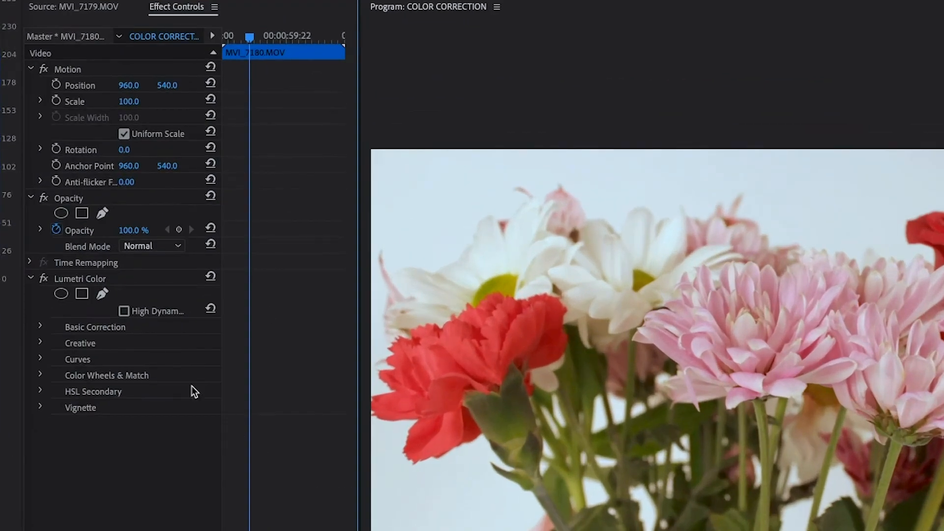
left_click(66, 276)
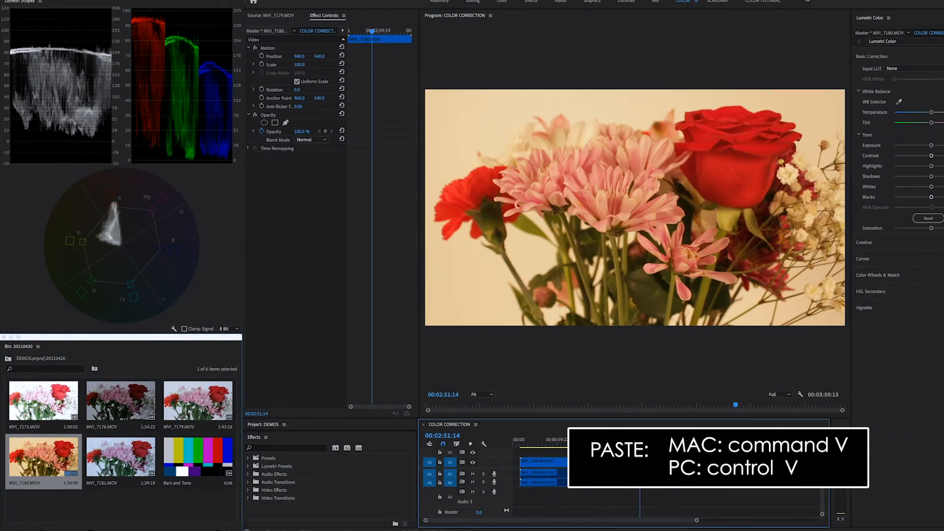
key("ctrl+v")
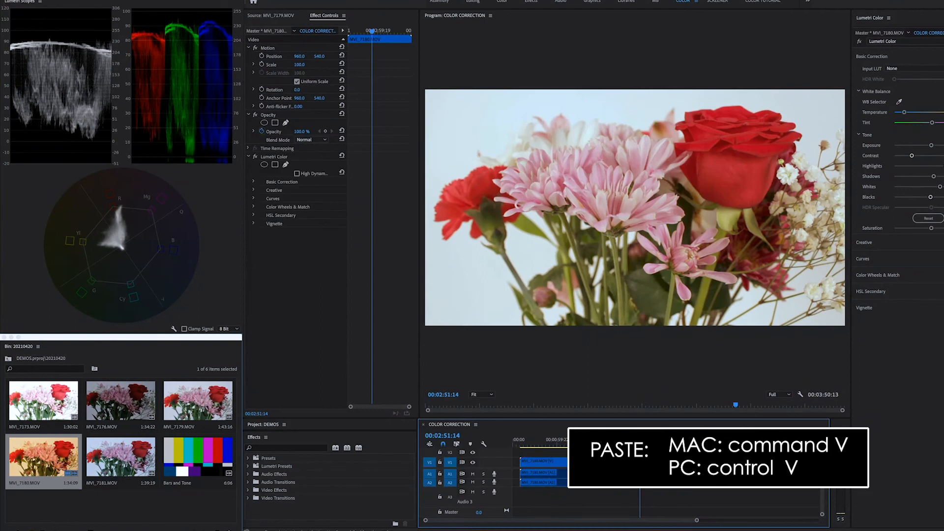
Scrub and play through the second MVI_7180.MOV clip to examine the pasted correction in the image and scopes
left_click(659, 445)
left_click_drag(659, 445, 649, 446)
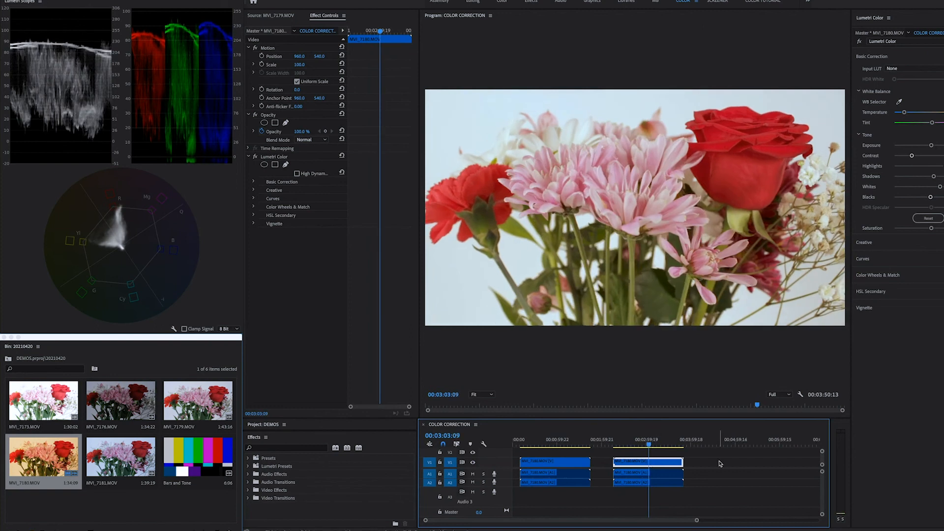
left_click(692, 441)
left_click_drag(694, 442, 644, 443)
key("space")
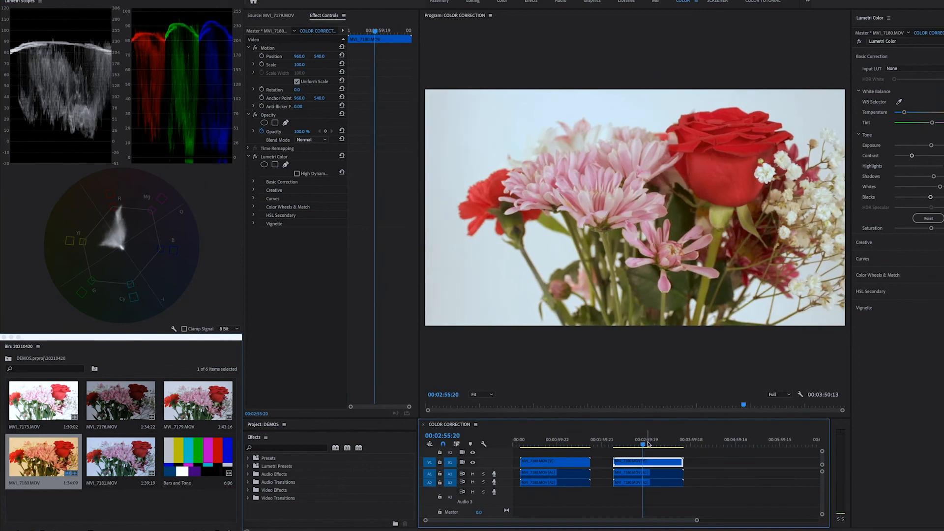